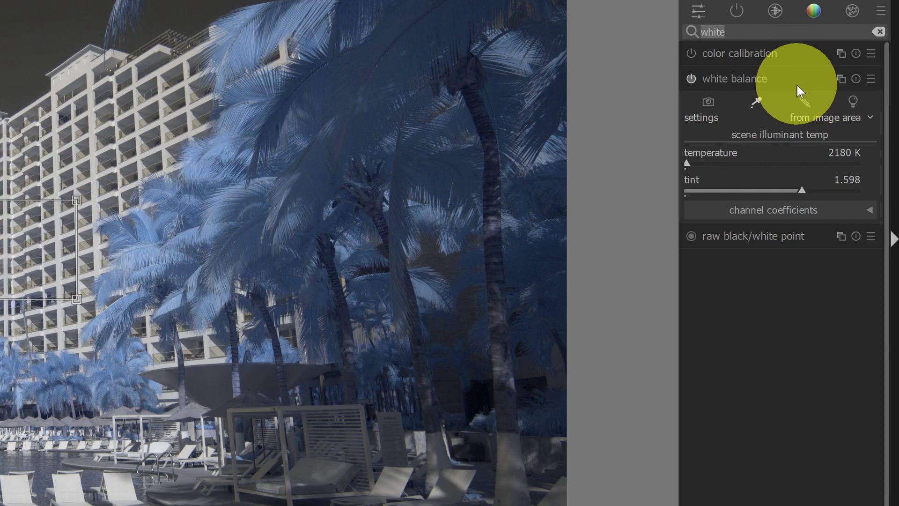
Search modules for 'color', then expand and enable the color calibration module
{"action": "key", "text": "BackSpace"}
{"action": "type", "text": "color"}
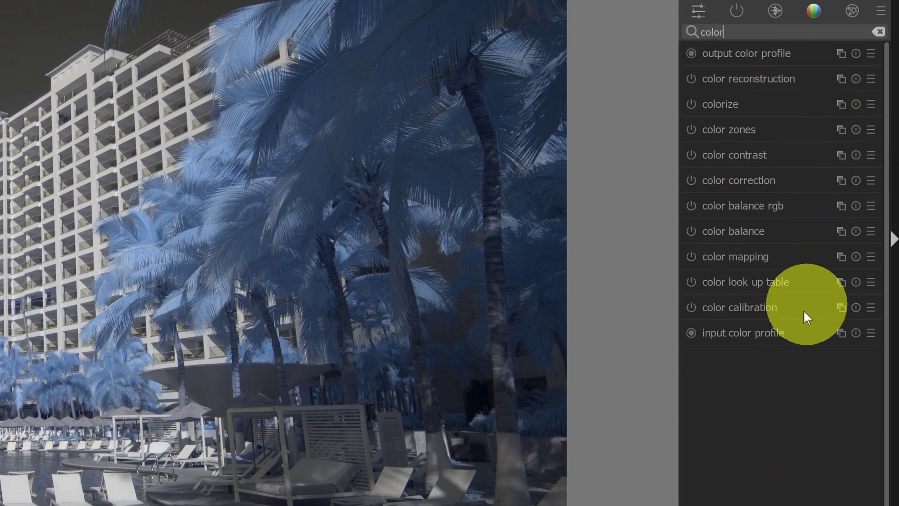
{"action": "left_click", "coordinate": [754, 308]}
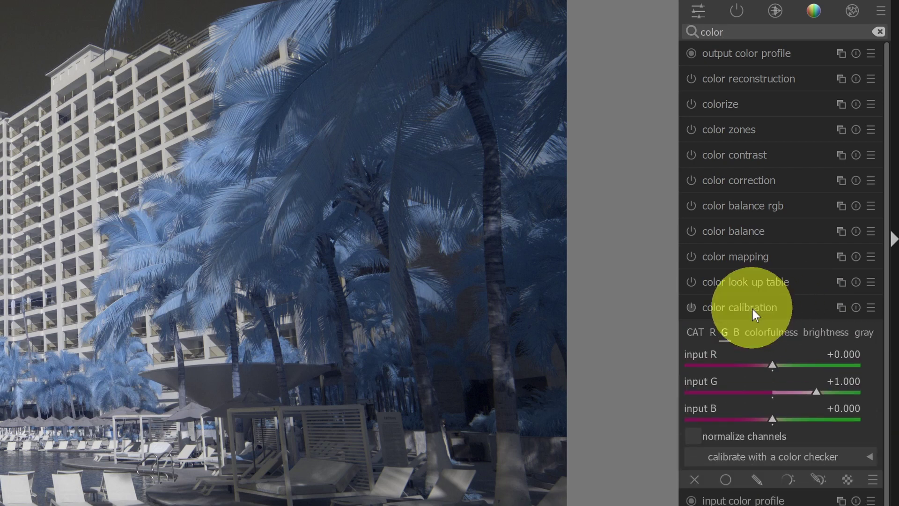
{"action": "left_click", "coordinate": [691, 308]}
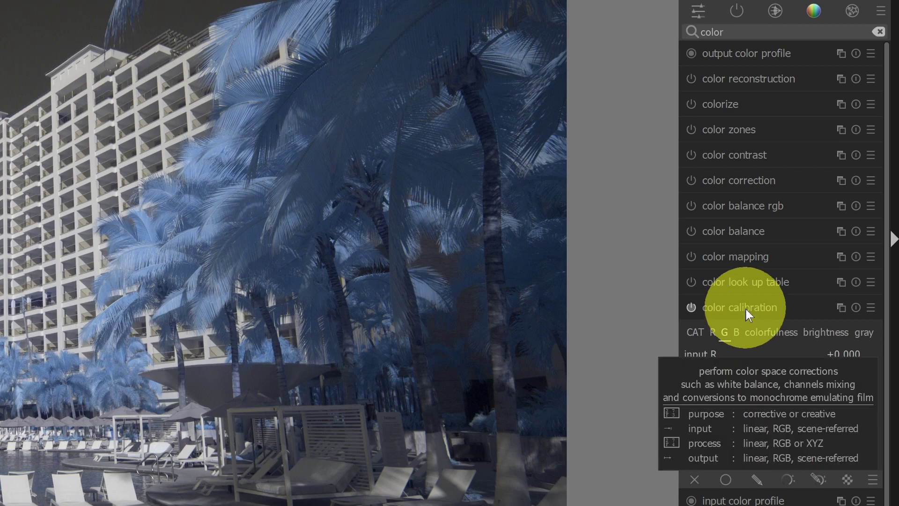
Inspect the R, G and B channel mixes, then lower the blue channel's input B slightly
{"action": "left_click", "coordinate": [712, 333]}
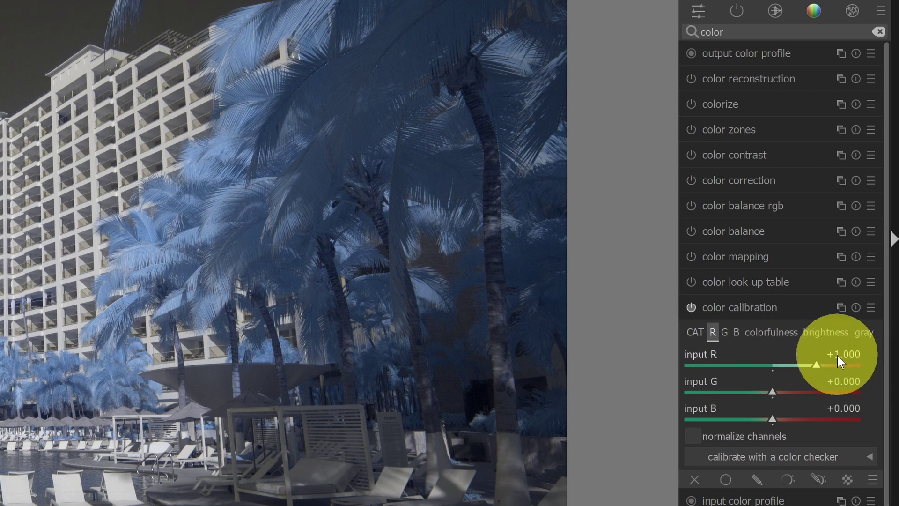
{"action": "left_click", "coordinate": [726, 331]}
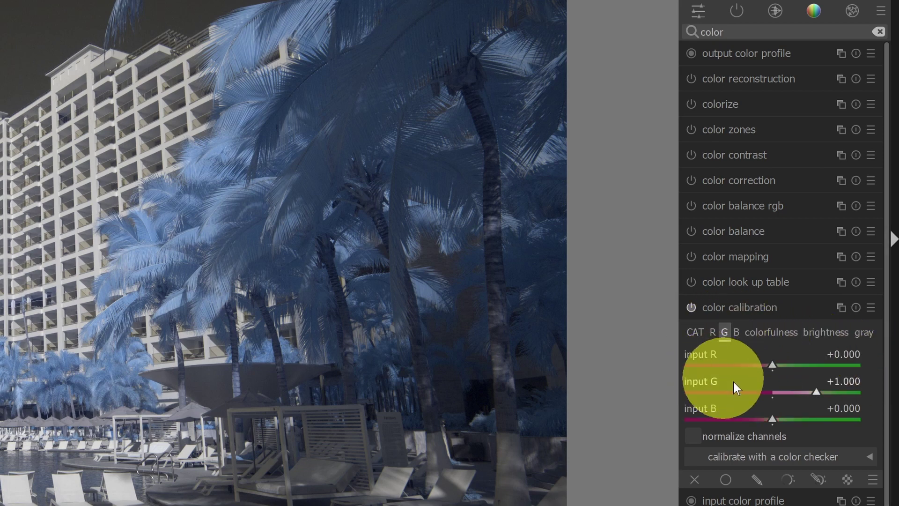
{"action": "left_click", "coordinate": [736, 331]}
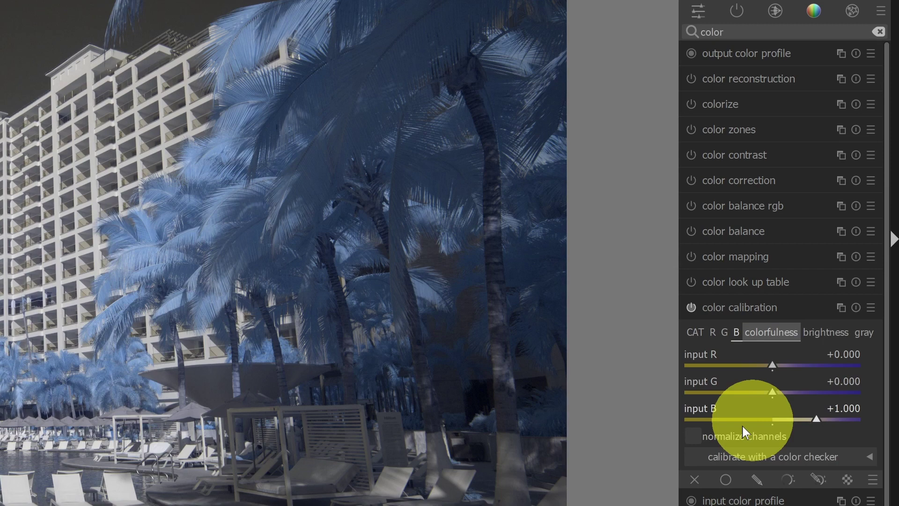
{"action": "left_click_drag", "start_coordinate": [820, 422], "coordinate": [785, 418]}
Reset blue's input B to +1.000, then try coarse and fine values, ending near +0.990
{"action": "double_click", "coordinate": [836, 410]}
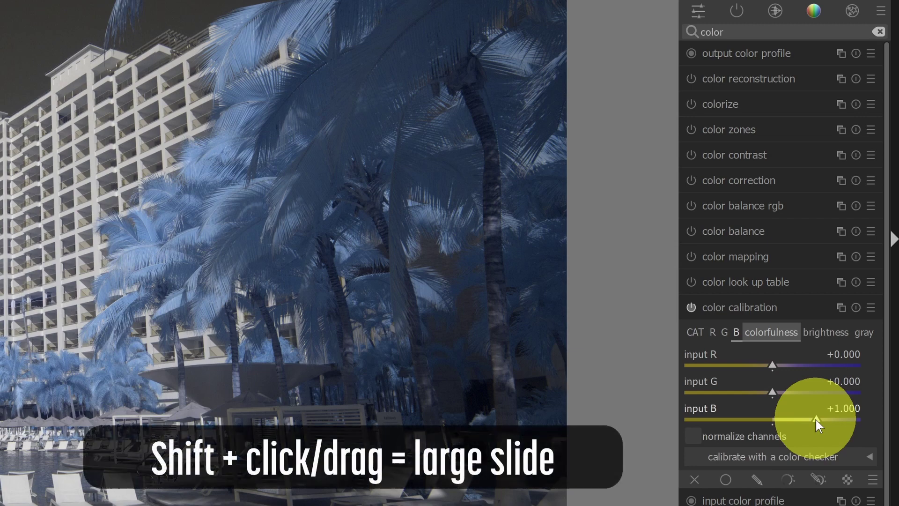
{"action": "left_click_drag", "start_coordinate": [816, 419], "coordinate": [814, 420]}
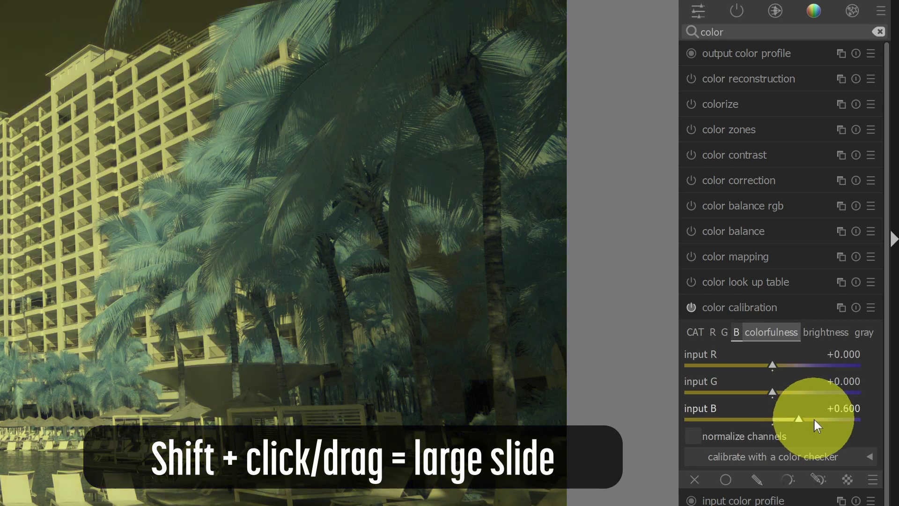
{"action": "mouse_move", "coordinate": [800, 420]}
{"action": "left_mouse_down"}
{"action": "mouse_move", "coordinate": [774, 427]}
{"action": "mouse_move", "coordinate": [786, 420]}
{"action": "left_mouse_up"}
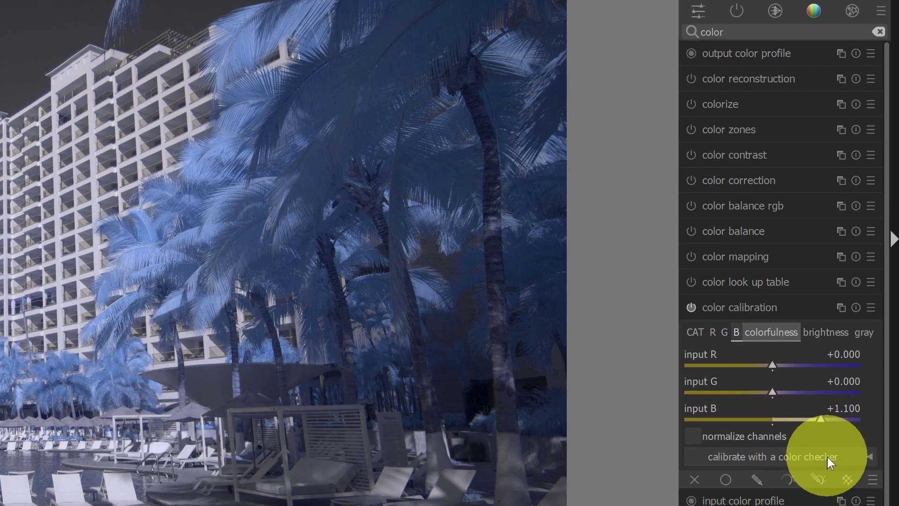
{"action": "scroll", "coordinate": [838, 420], "scroll_direction": "down", "scroll_amount": 1}
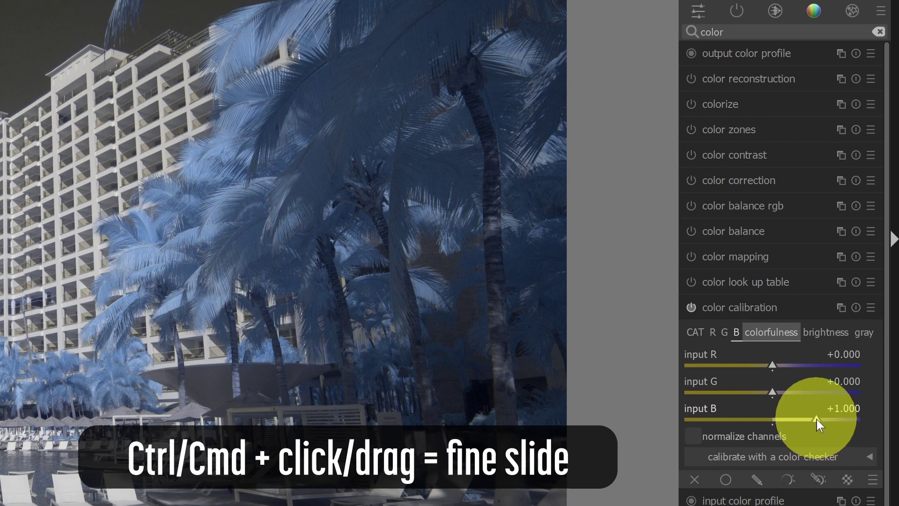
{"action": "left_click_drag", "start_coordinate": [817, 419], "coordinate": [793, 418]}
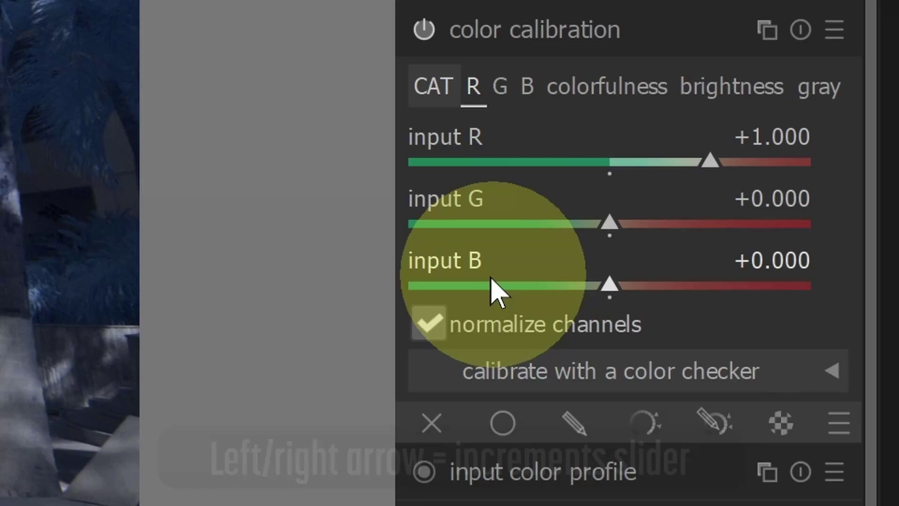
Raise the red channel's input B from +0.000 in 0.01, 0.1 and 0.001 increments
{"action": "left_click", "coordinate": [451, 262]}
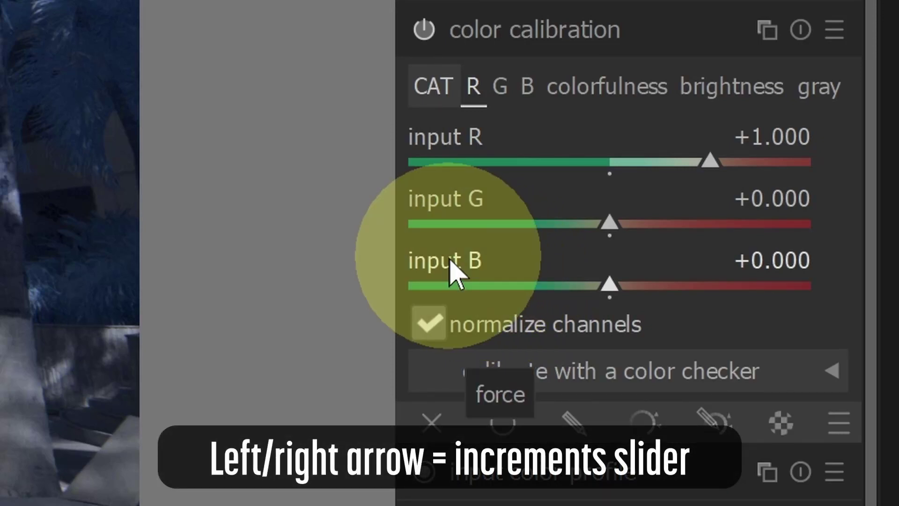
{"action": "key", "text": "Right"}
{"action": "key", "text": "Right"}
{"action": "key", "text": "Right"}
{"action": "key", "text": "Right"}
{"action": "key", "text": "Right"}
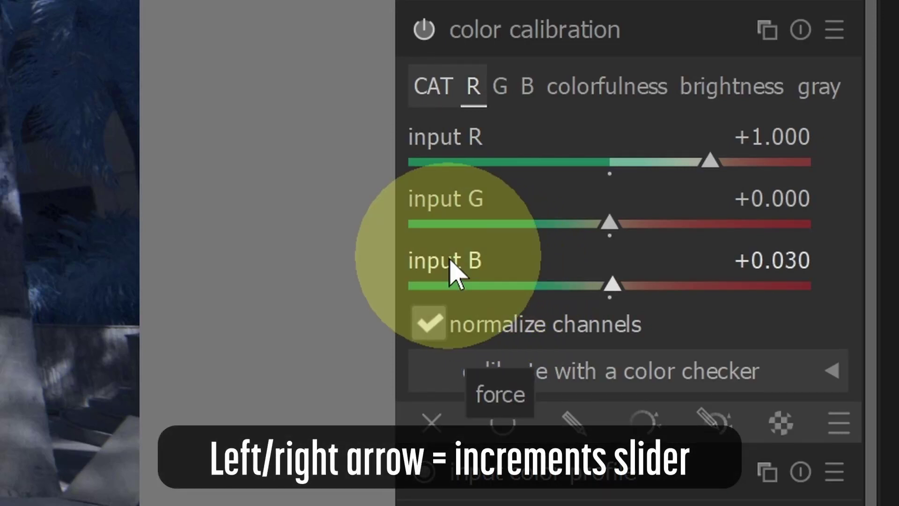
{"action": "key", "text": "Right"}
{"action": "key", "text": "Right"}
{"action": "key", "text": "Right"}
{"action": "key", "text": "Right"}
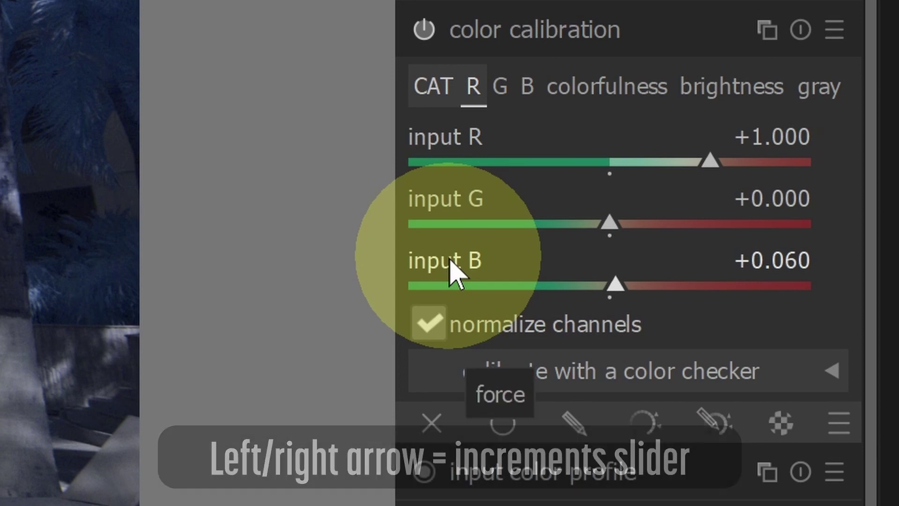
{"action": "key", "text": "Right"}
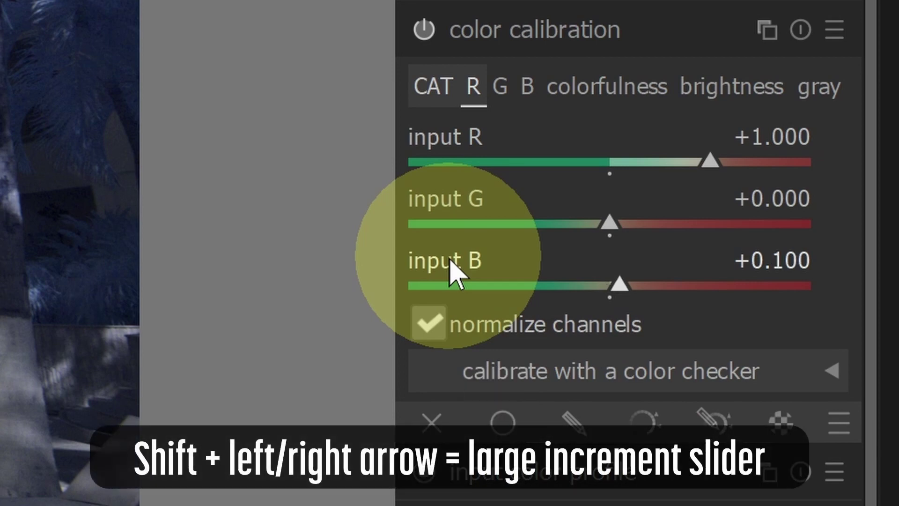
{"action": "key", "text": "shift+Right"}
{"action": "key", "text": "shift+Right"}
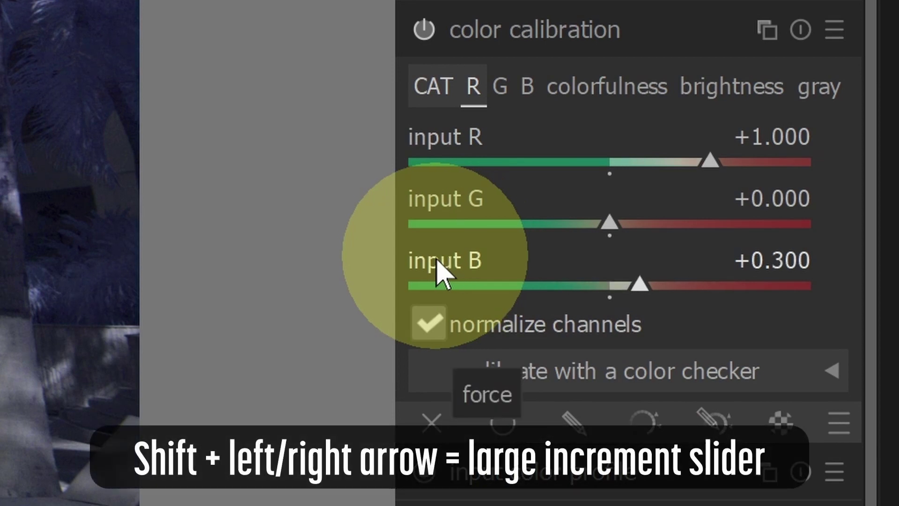
{"action": "key", "text": "shift+Right"}
{"action": "key", "text": "shift+Right"}
{"action": "key", "text": "shift+Right"}
{"action": "key", "text": "shift+Right"}
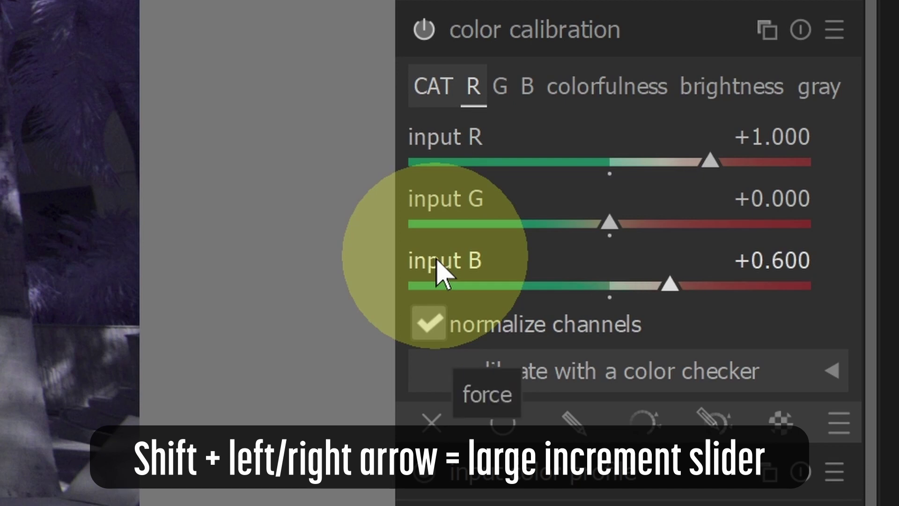
{"action": "key", "text": "shift+Right"}
{"action": "key", "text": "shift+Right"}
{"action": "key", "text": "shift+Right"}
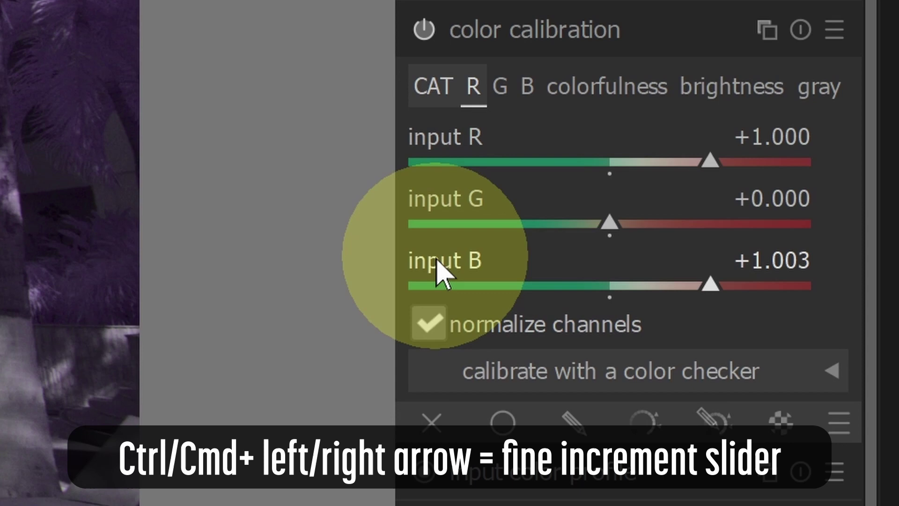
{"action": "key", "text": "ctrl+Right"}
{"action": "key", "text": "ctrl+Right"}
{"action": "key", "text": "ctrl+Right"}
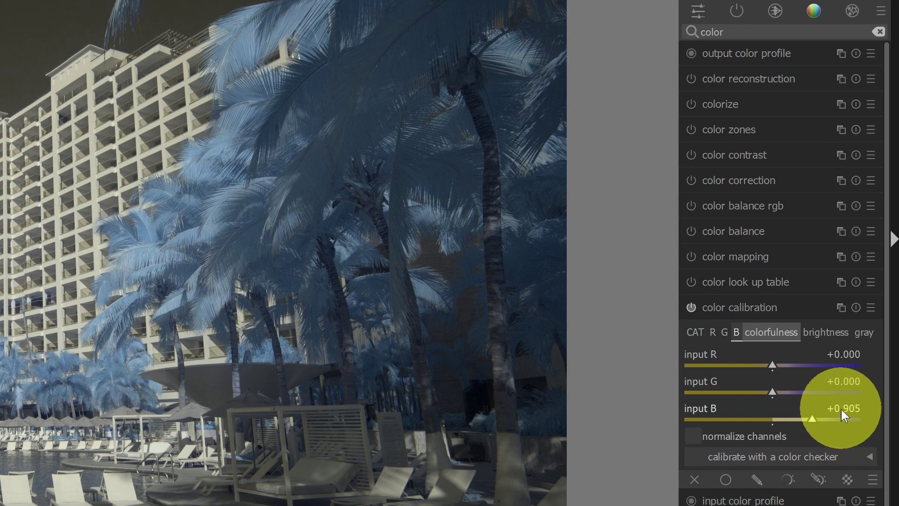
Bring the blue channel's input B back up to +1.000
{"action": "scroll", "coordinate": [843, 407], "scroll_direction": "up", "scroll_amount": 1}
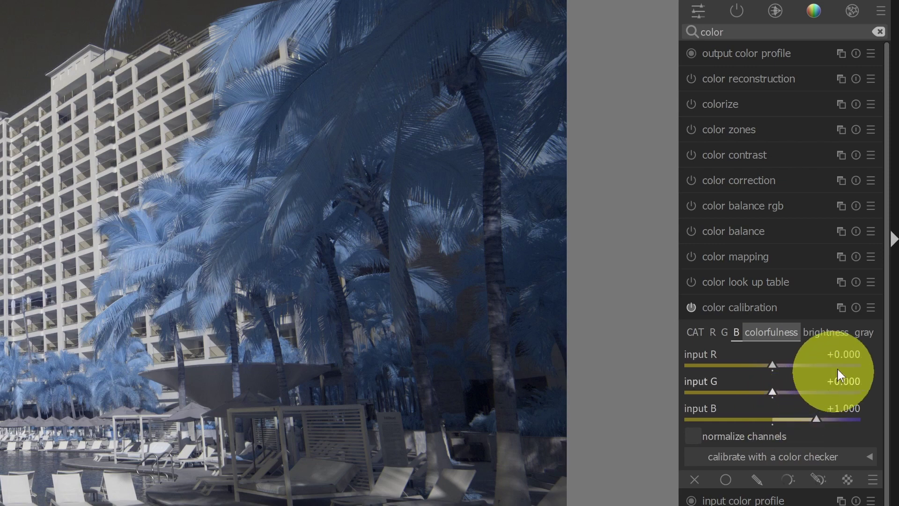
Apply the swap G and B preset, then swap G and R, then swap R and B
{"action": "left_click", "coordinate": [871, 308]}
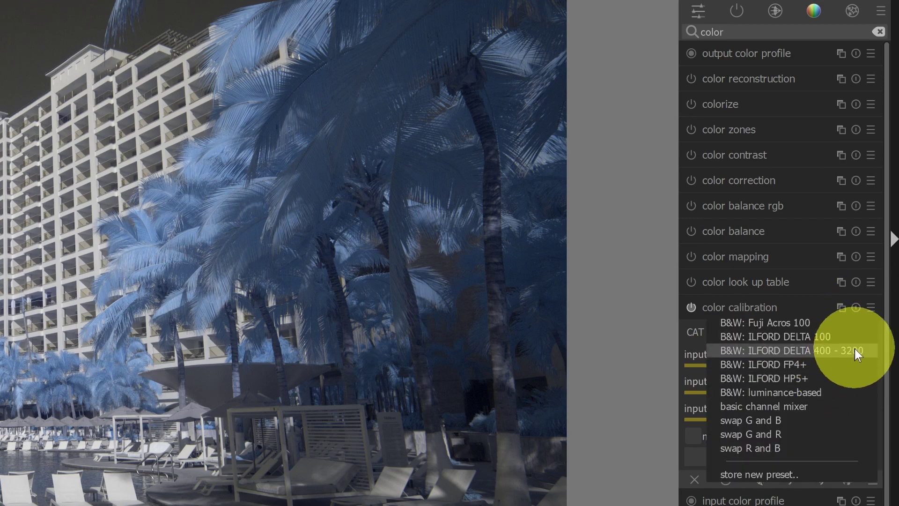
{"action": "left_click", "coordinate": [830, 427]}
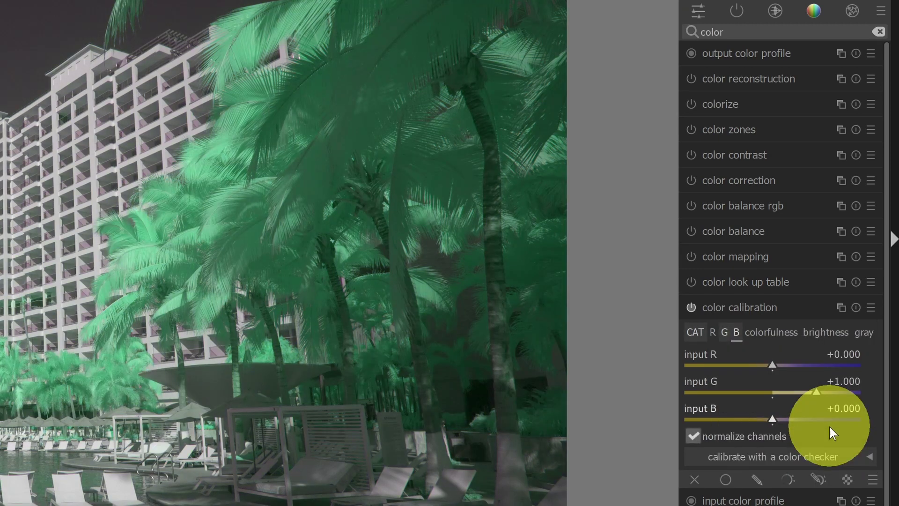
{"action": "left_click", "coordinate": [870, 312]}
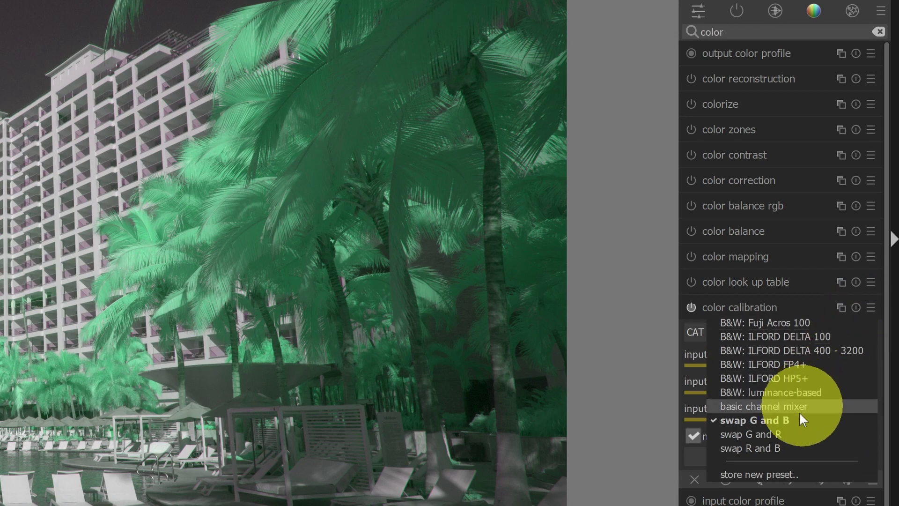
{"action": "left_click", "coordinate": [791, 432]}
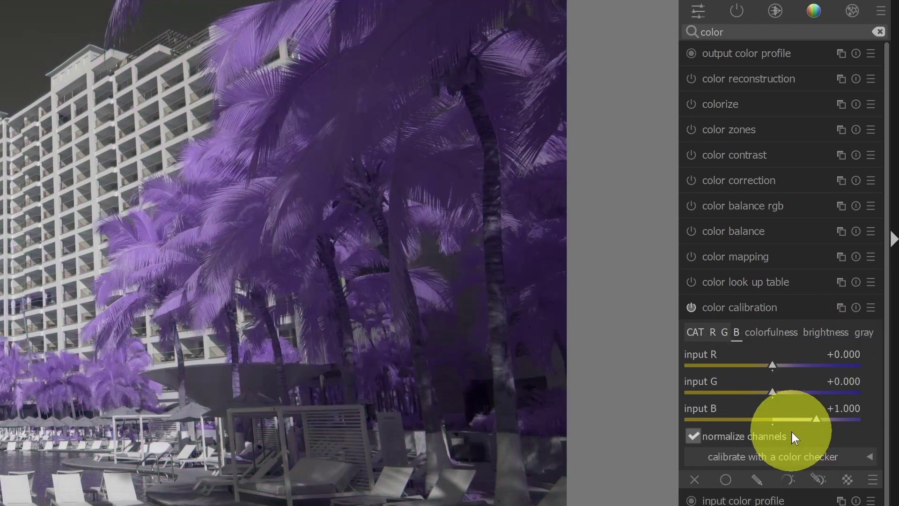
{"action": "left_click", "coordinate": [871, 307]}
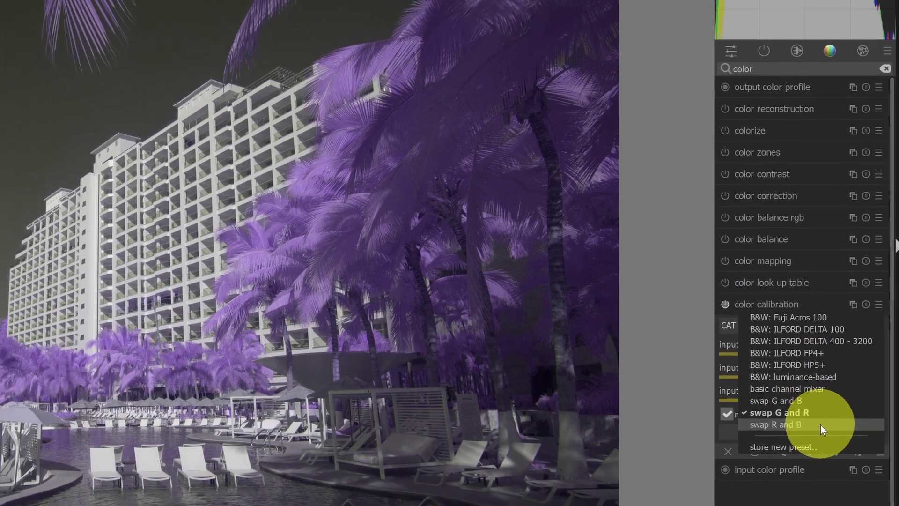
{"action": "left_click", "coordinate": [796, 436]}
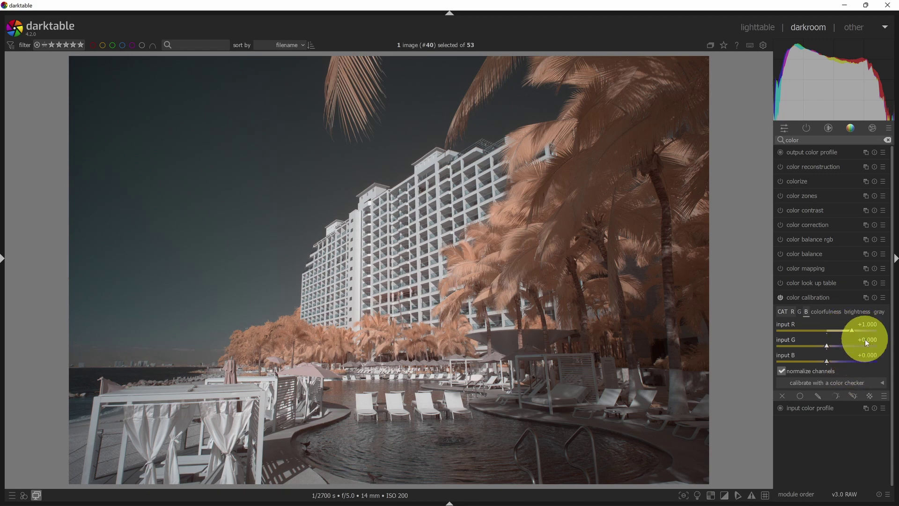
Check the R, B and G output mixes, then set green to input R +0.500, G 0, B +0.500
{"action": "left_click", "coordinate": [793, 313]}
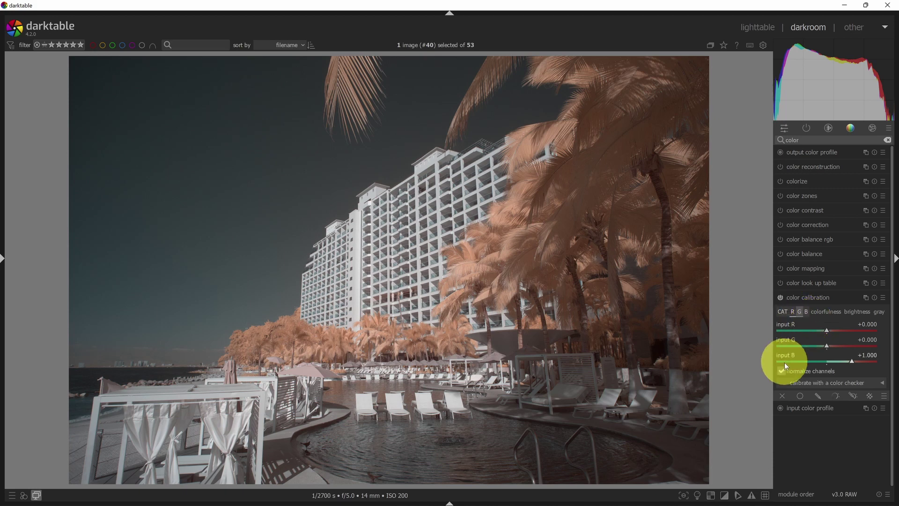
{"action": "left_click", "coordinate": [805, 310]}
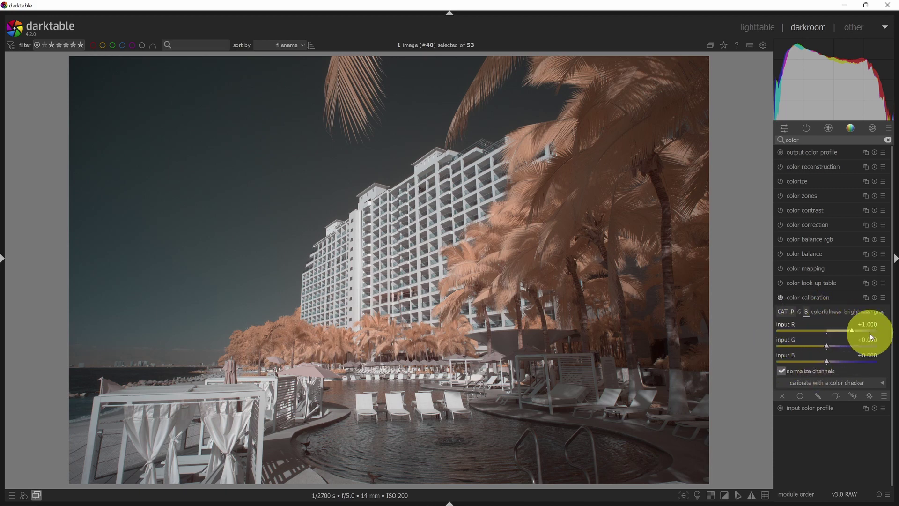
{"action": "left_click", "coordinate": [799, 312]}
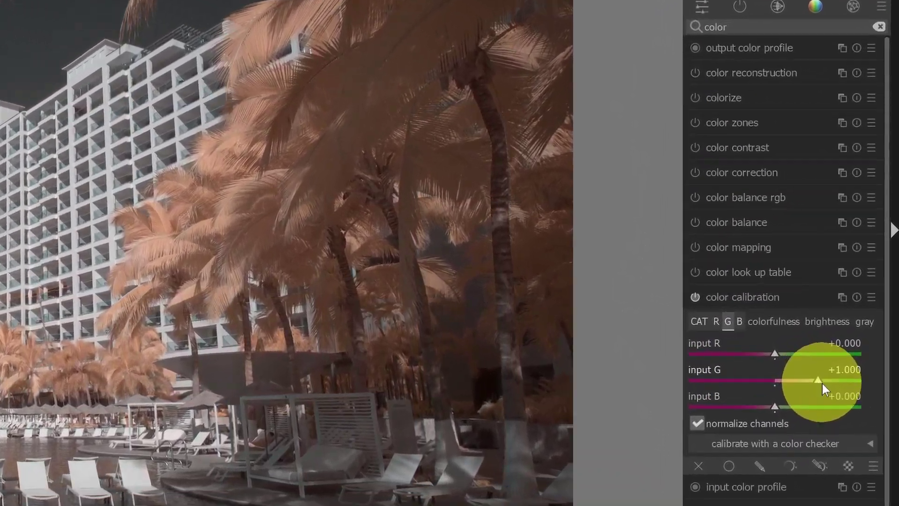
{"action": "scroll", "coordinate": [831, 369], "scroll_direction": "down", "scroll_amount": 6}
{"action": "scroll", "coordinate": [800, 395], "scroll_direction": "down", "scroll_amount": 6}
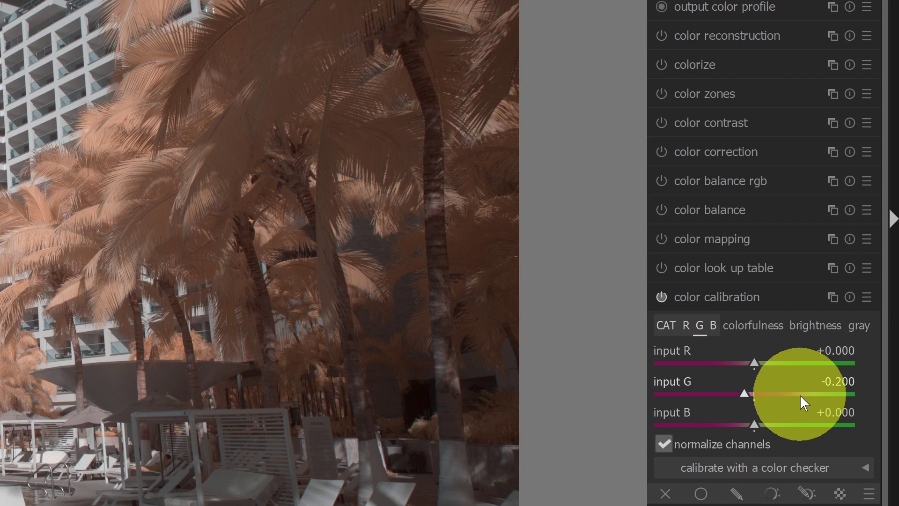
{"action": "scroll", "coordinate": [800, 396], "scroll_direction": "up", "scroll_amount": 2}
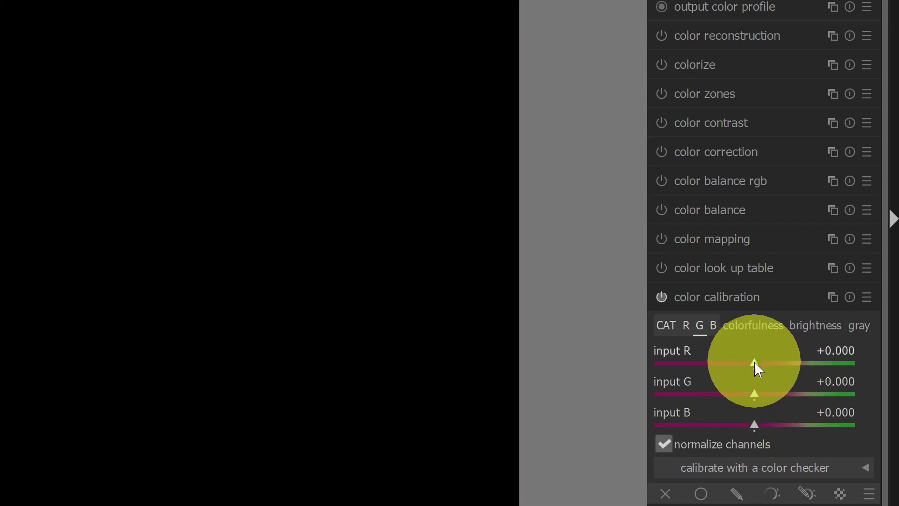
{"action": "scroll", "coordinate": [760, 371], "scroll_direction": "up", "scroll_amount": 7}
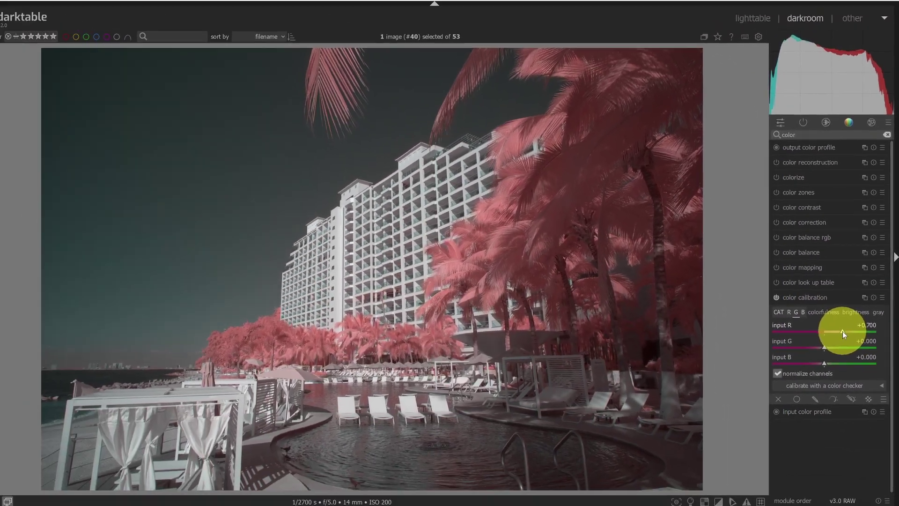
{"action": "scroll", "coordinate": [813, 347], "scroll_direction": "down", "scroll_amount": 2}
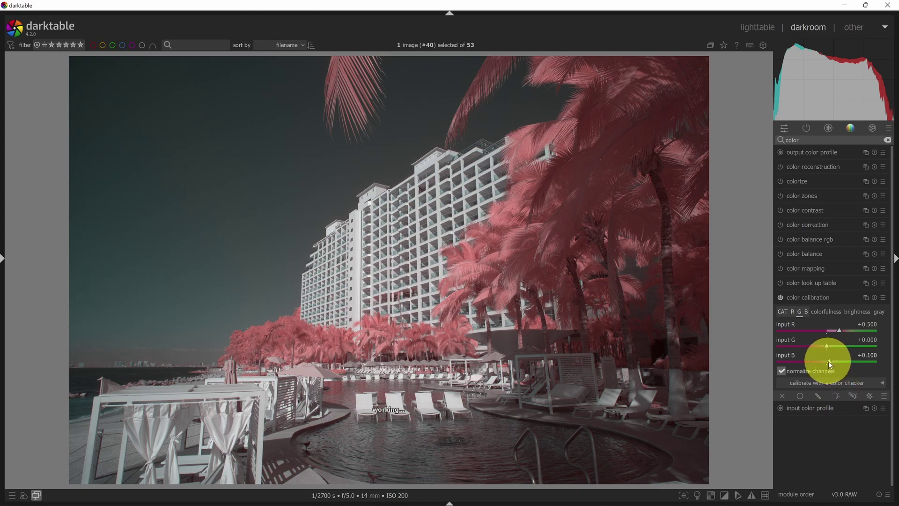
{"action": "scroll", "coordinate": [829, 362], "scroll_direction": "up", "scroll_amount": 4}
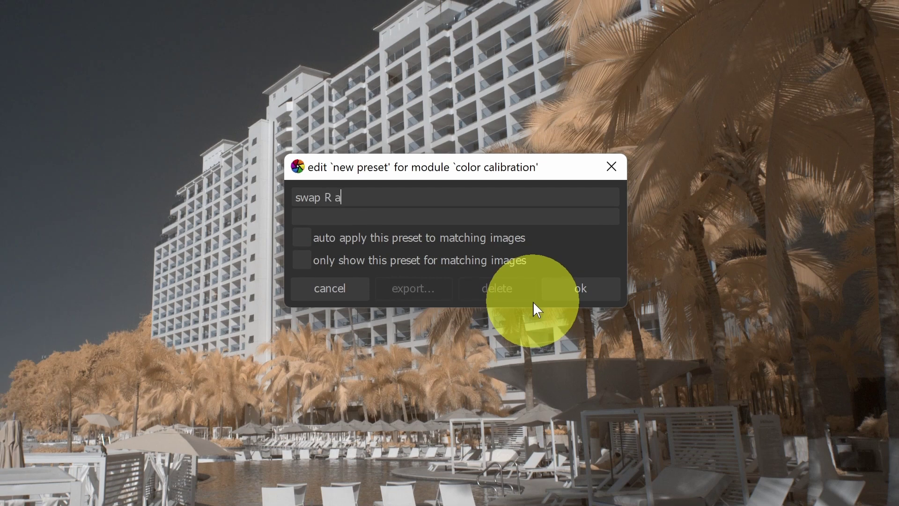
Name the new color calibration preset 'swap R and B, Split G' and confirm it
{"action": "type", "text": "nd B, Split G"}
{"action": "left_click", "coordinate": [587, 293]}
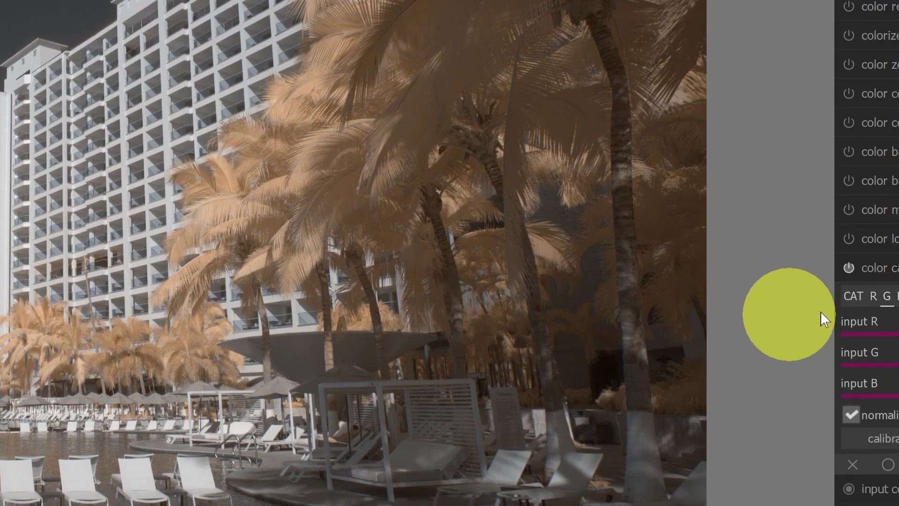
Apply the built-in swap R and B preset, then the saved swap R and B, Split G preset
{"action": "left_click", "coordinate": [866, 248]}
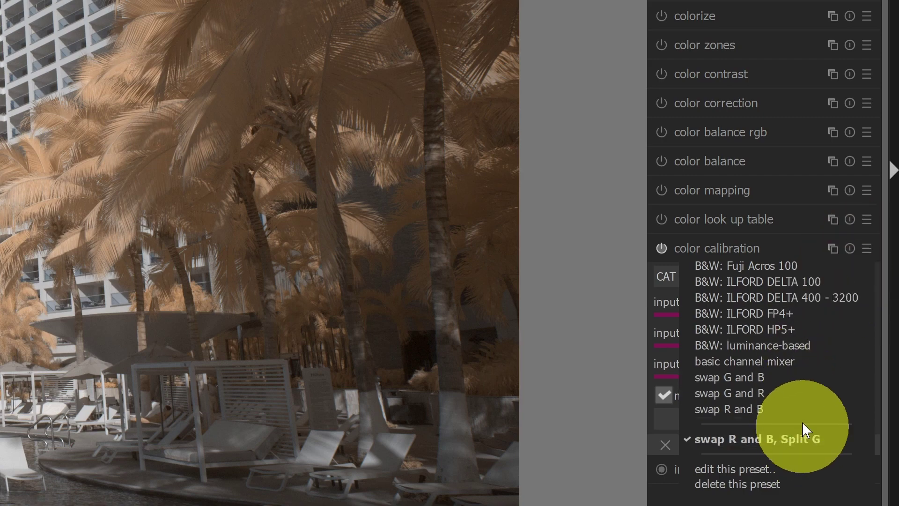
{"action": "left_click", "coordinate": [797, 409]}
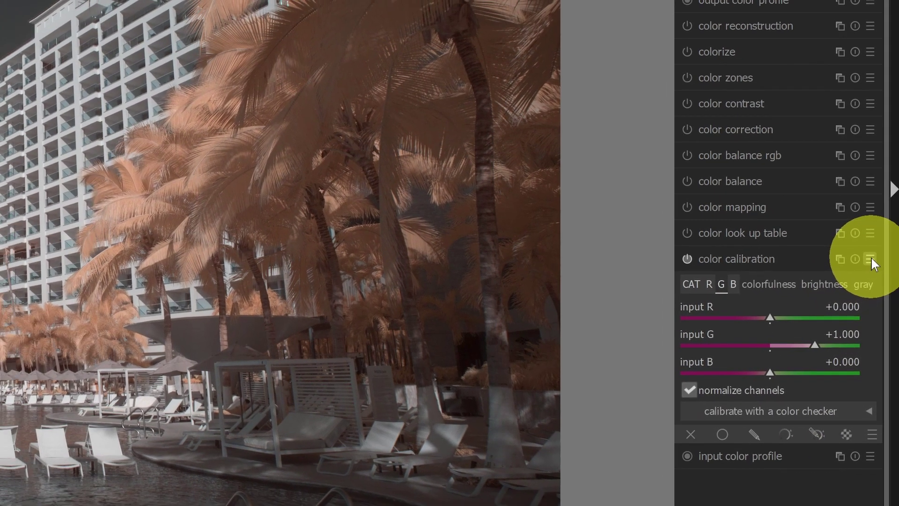
{"action": "left_click", "coordinate": [867, 248]}
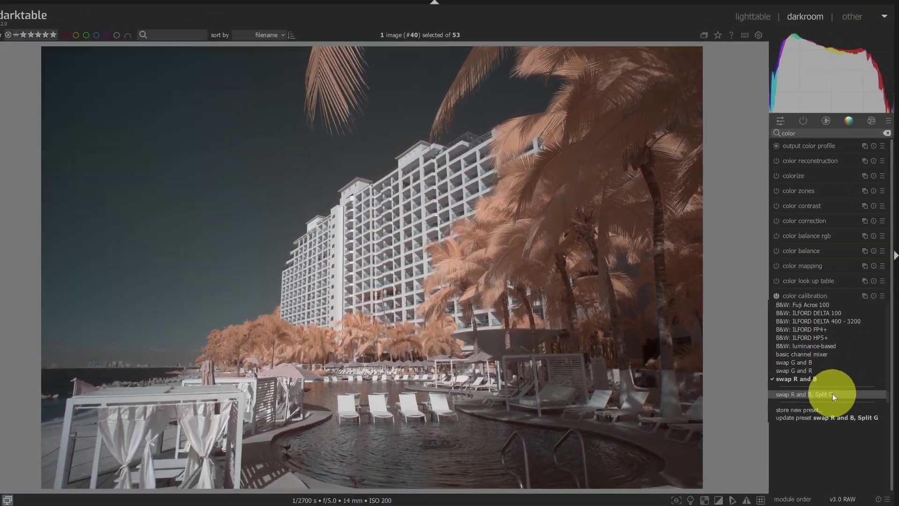
{"action": "left_click", "coordinate": [833, 394]}
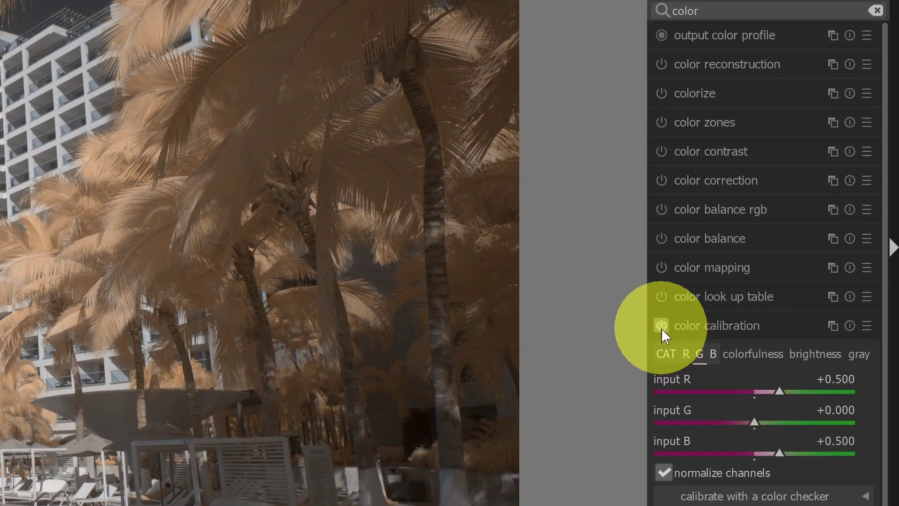
Disable and collapse color calibration, then expand the color balance rgb module
{"action": "left_click", "coordinate": [691, 319]}
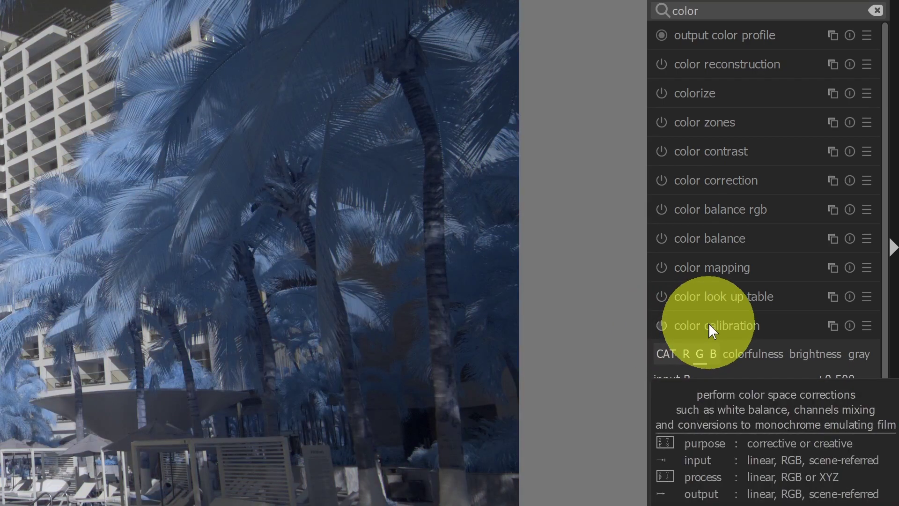
{"action": "left_click", "coordinate": [709, 323]}
{"action": "mouse_move", "coordinate": [709, 323]}
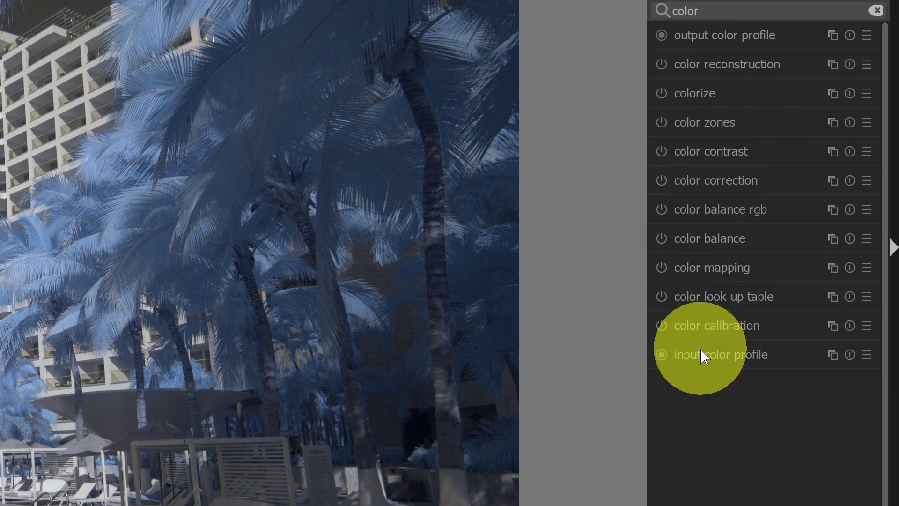
{"action": "left_click", "coordinate": [715, 209]}
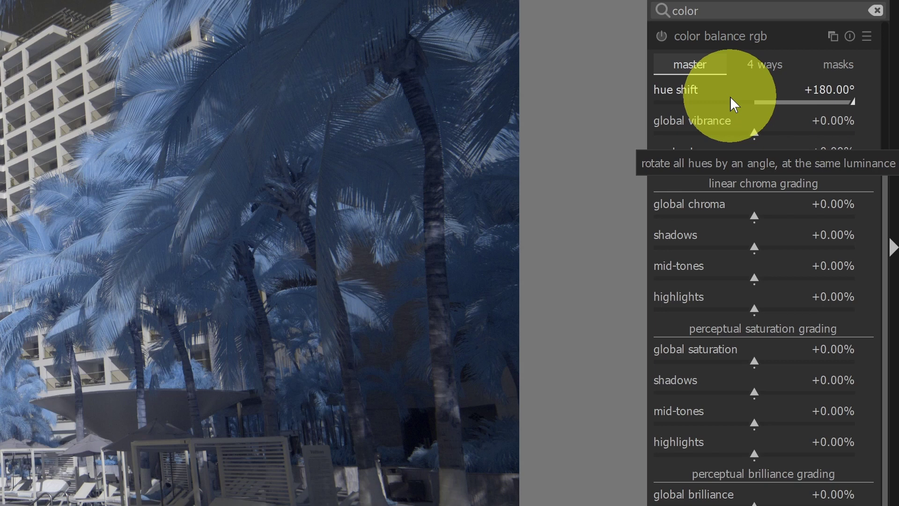
Reset color balance rgb's hue shift, then sweep it through purple and pink toward ±180° for golden foliage
{"action": "double_click", "coordinate": [827, 111]}
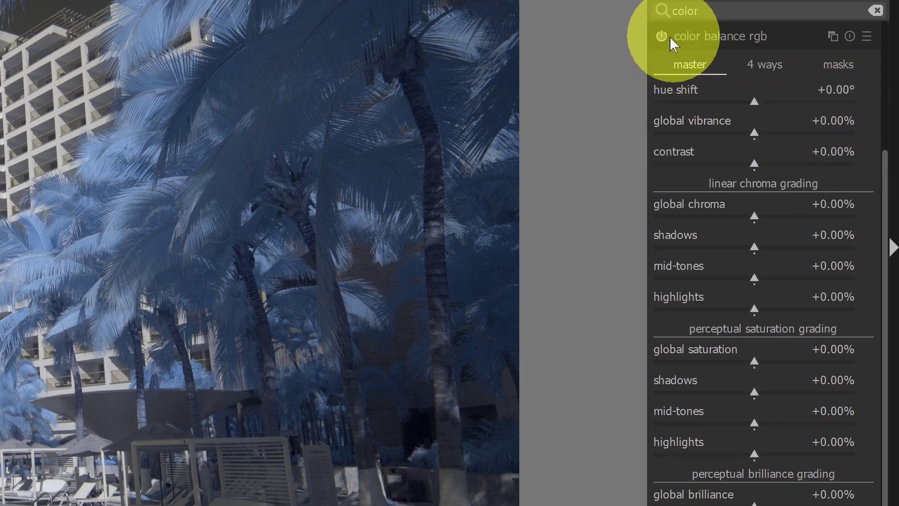
{"action": "left_click_drag", "start_coordinate": [752, 100], "coordinate": [783, 102]}
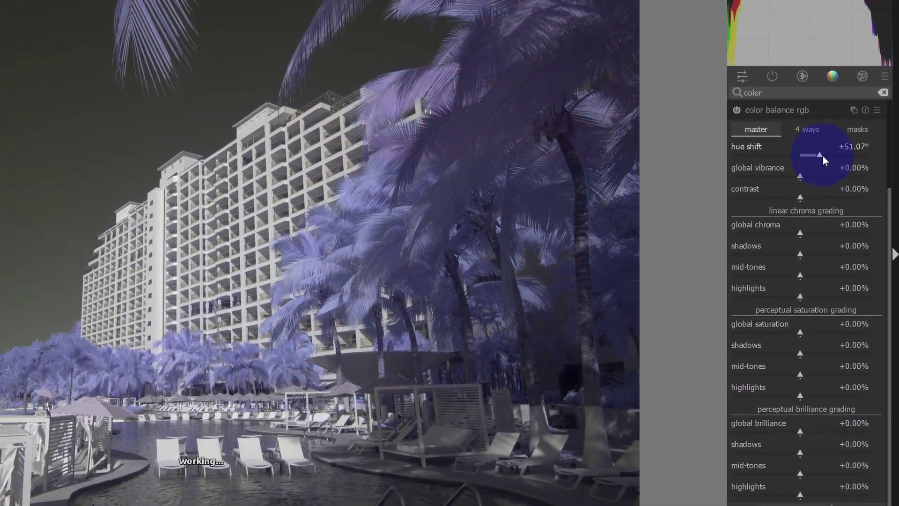
{"action": "left_click_drag", "start_coordinate": [823, 156], "coordinate": [861, 154]}
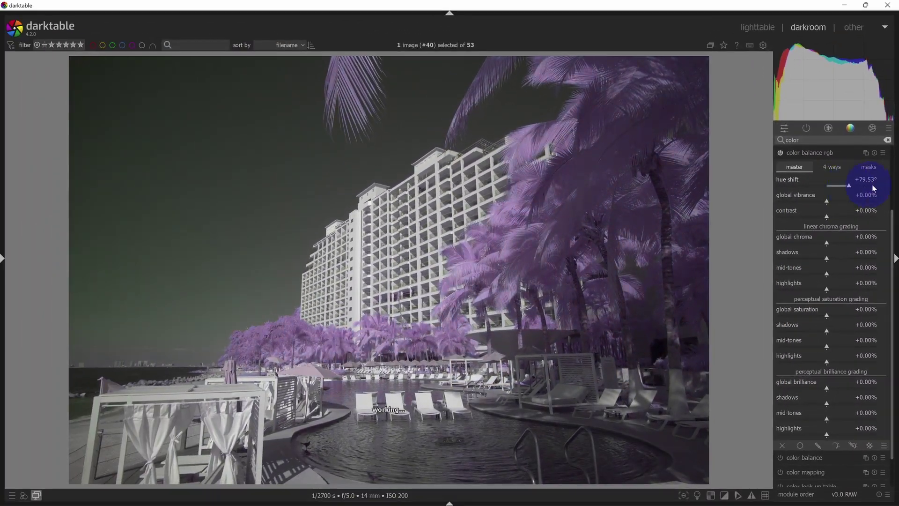
{"action": "left_click_drag", "start_coordinate": [892, 189], "coordinate": [883, 185]}
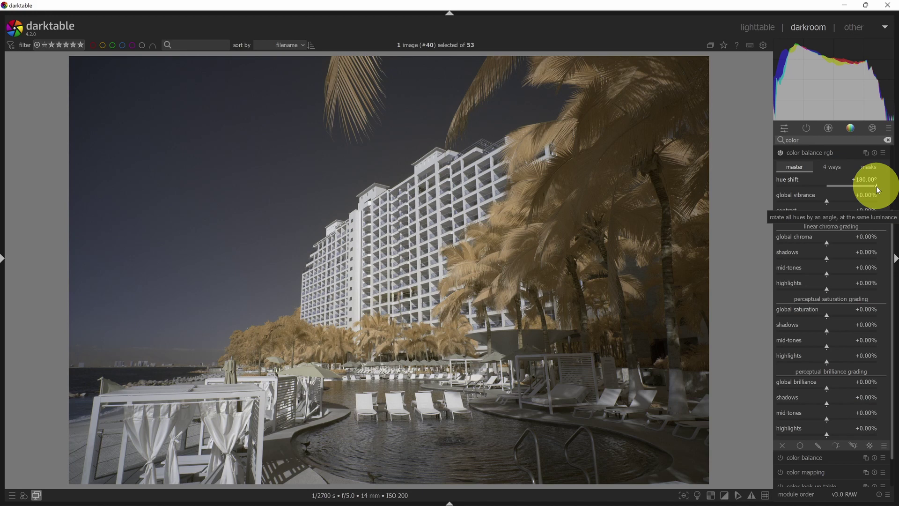
{"action": "scroll", "coordinate": [879, 190], "scroll_direction": "down", "scroll_amount": 1}
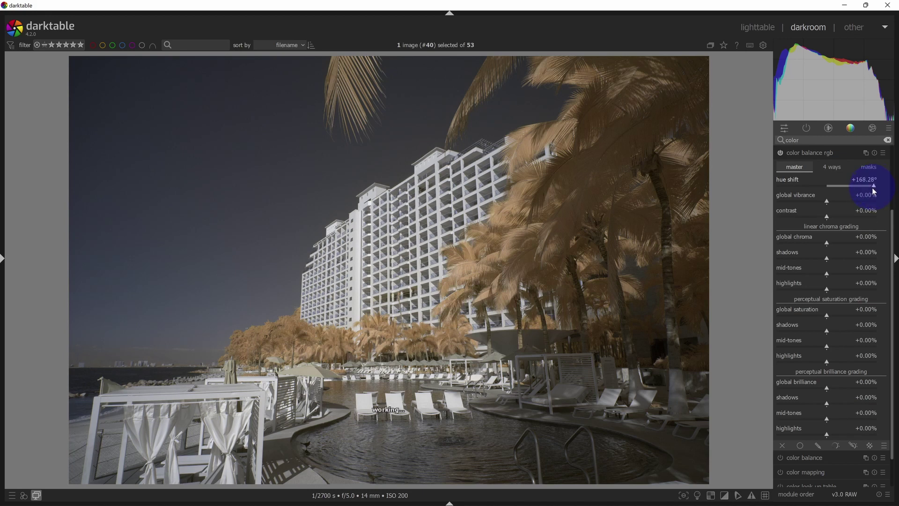
{"action": "left_click_drag", "start_coordinate": [869, 189], "coordinate": [772, 192]}
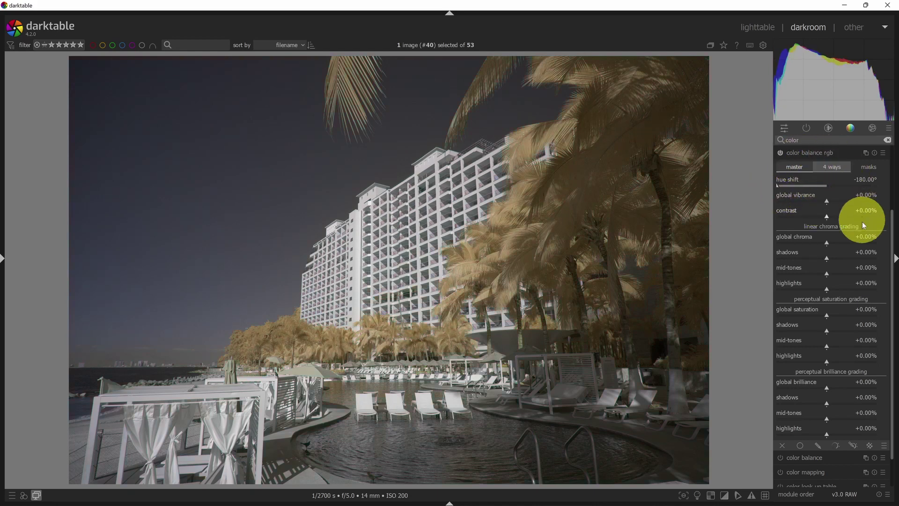
Disable color balance rgb, re-enable color calibration's channel swap, and select the module search text
{"action": "left_click", "coordinate": [796, 153]}
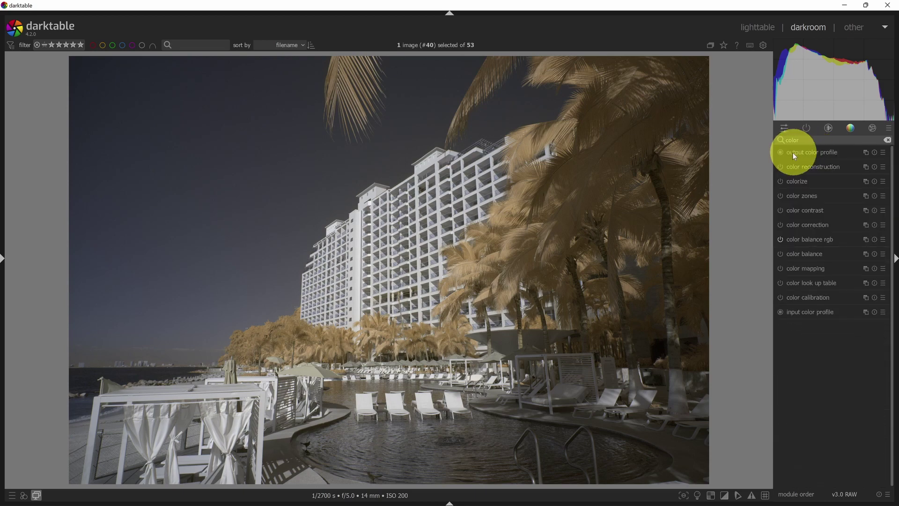
{"action": "left_click", "coordinate": [780, 240]}
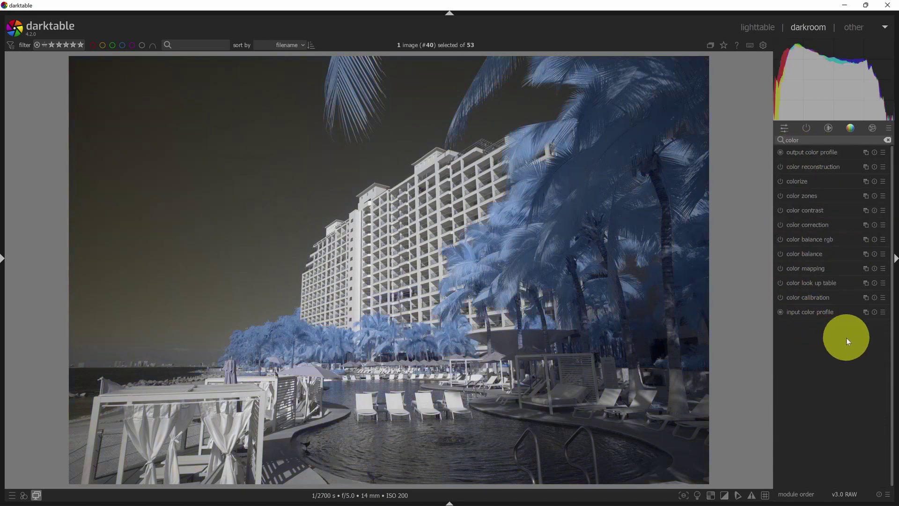
{"action": "left_click", "coordinate": [781, 298]}
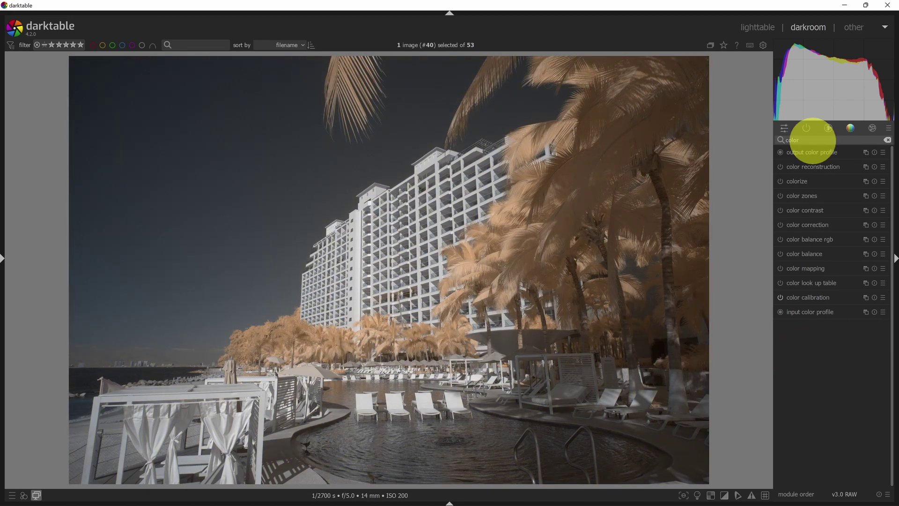
{"action": "double_click", "coordinate": [811, 140]}
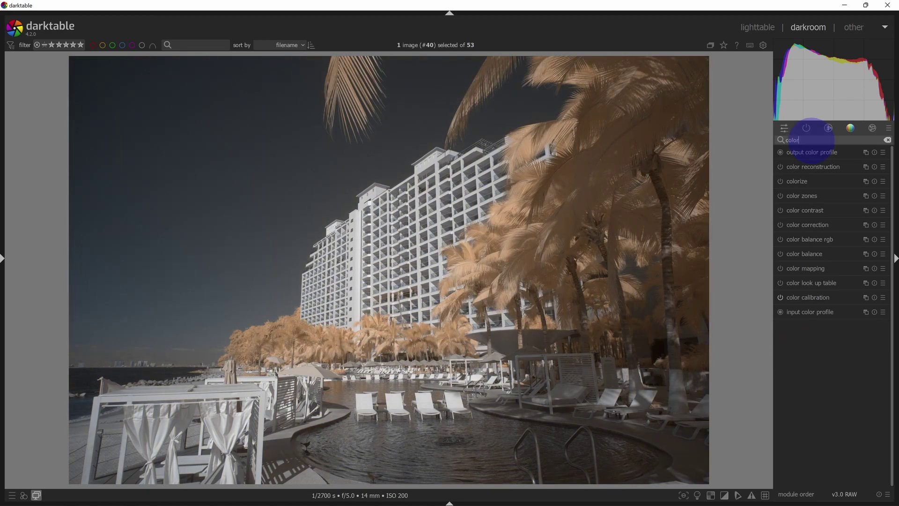
{"action": "type", "text": "nega"}
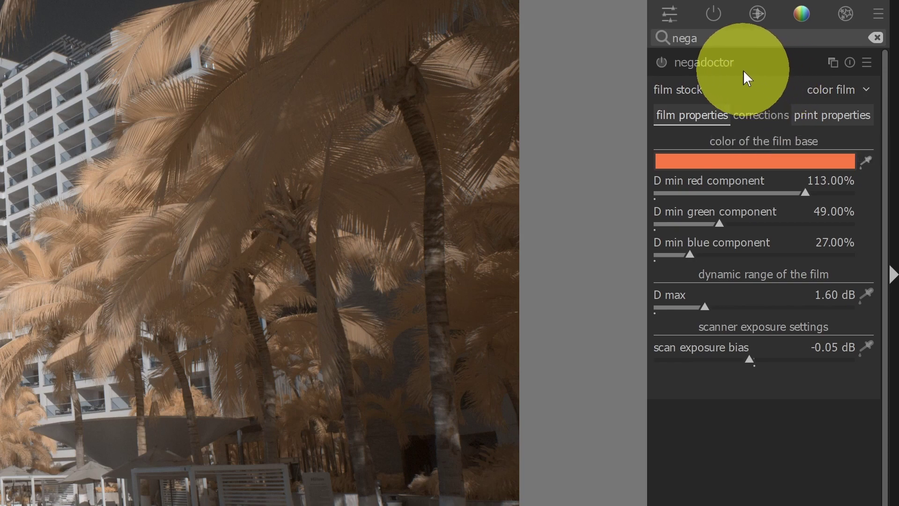
{"action": "type", "text": "color"}
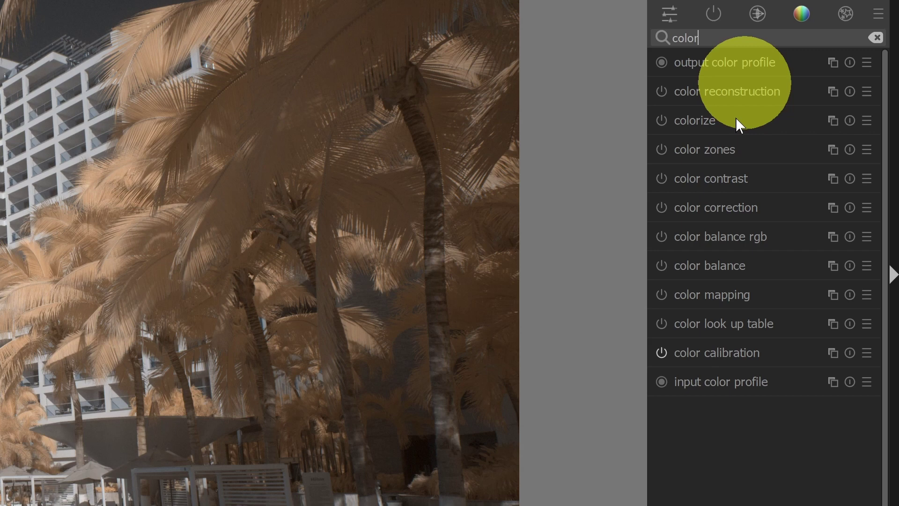